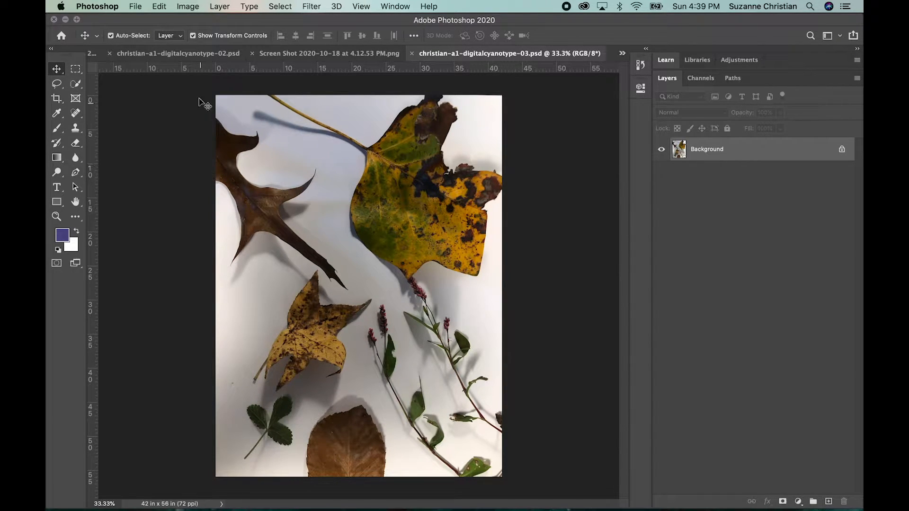
Rotate the leaf photo 90° counterclockwise into landscape orientation.
{"action": "left_click", "coordinate": [187, 6]}
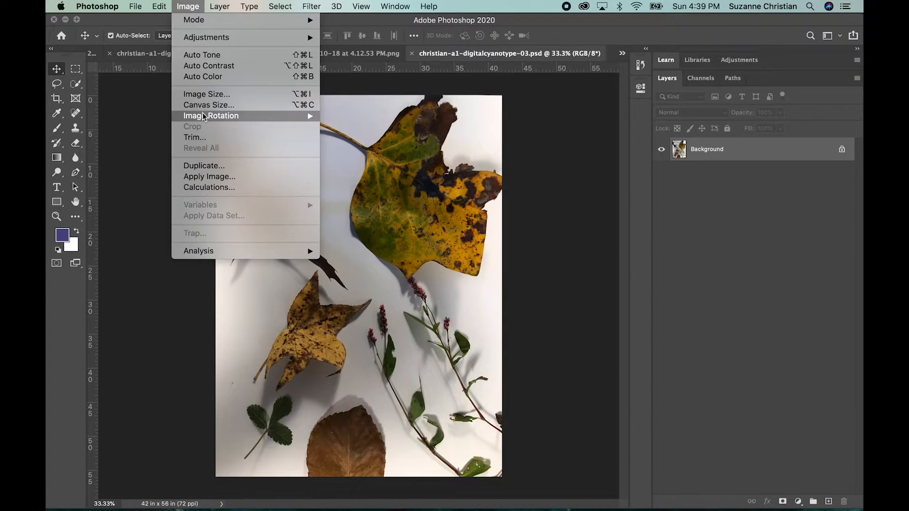
{"action": "mouse_move", "coordinate": [206, 117]}
{"action": "left_click", "coordinate": [349, 138]}
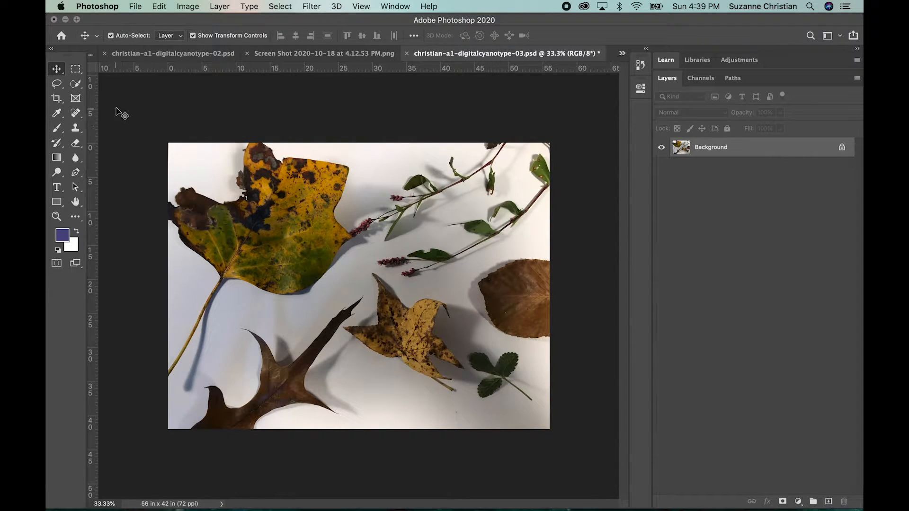
Set up the Crop tool with the W x H x Resolution option at 8 in by 10 in and 300 px/in.
{"action": "left_click", "coordinate": [57, 100]}
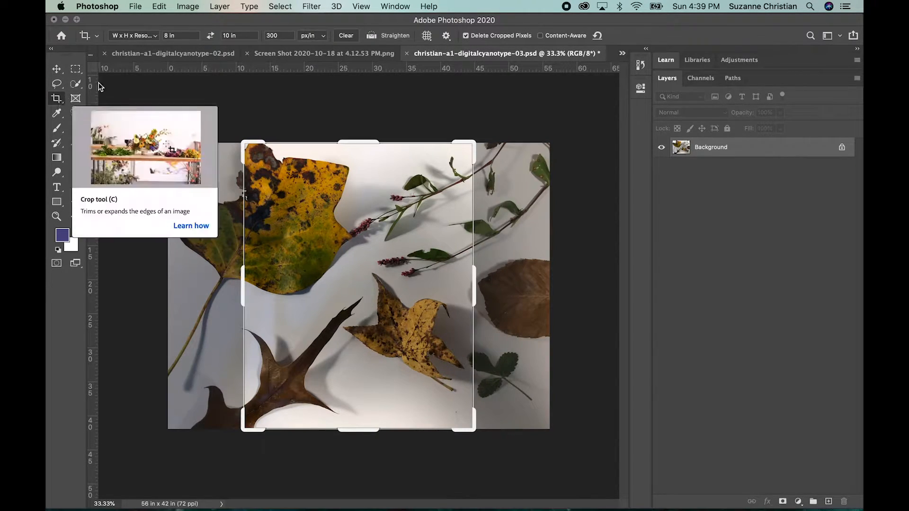
{"action": "left_click", "coordinate": [143, 37]}
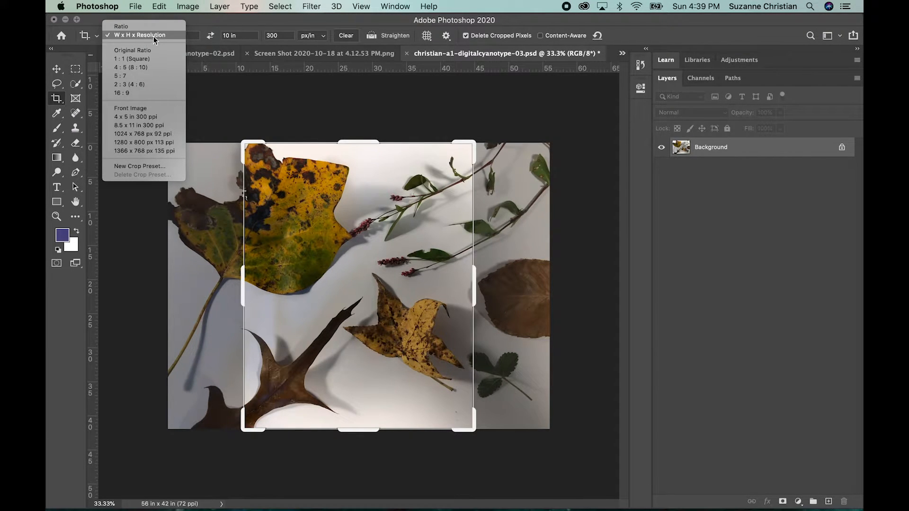
{"action": "left_click", "coordinate": [152, 36]}
{"action": "left_click", "coordinate": [196, 36]}
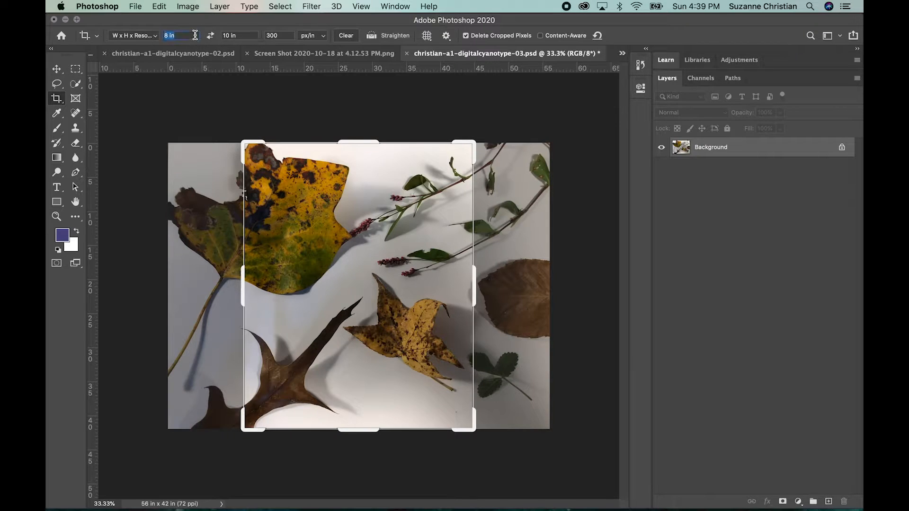
{"action": "type", "text": "8 in"}
{"action": "key", "text": "Tab"}
{"action": "type", "text": "10 in"}
{"action": "key", "text": "Tab"}
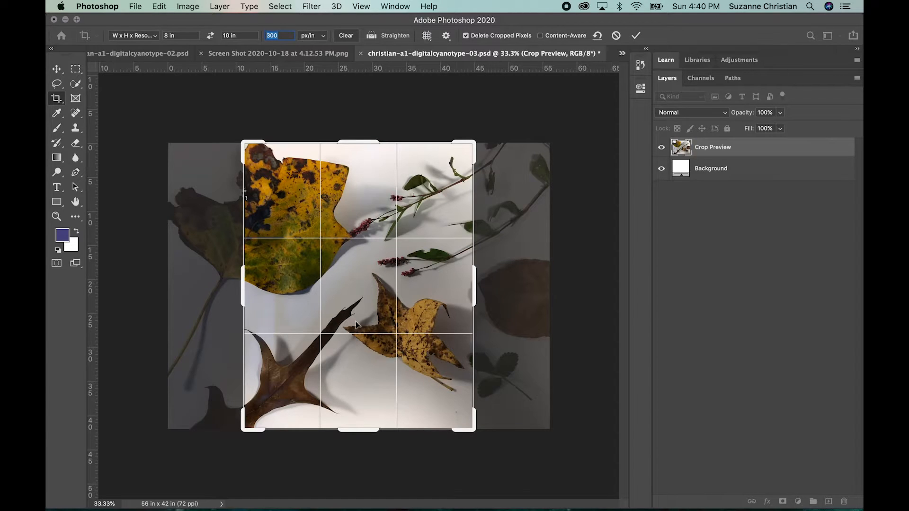
Swap the crop dimensions to 10 by 8 in, shift the photo slightly within the frame and apply the crop.
{"action": "left_click", "coordinate": [211, 36]}
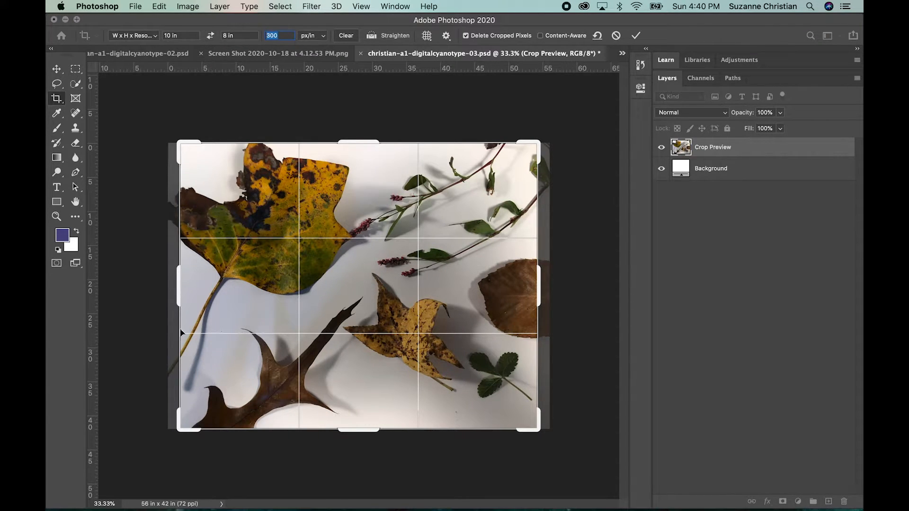
{"action": "mouse_move", "coordinate": [179, 148]}
{"action": "left_mouse_down"}
{"action": "mouse_move", "coordinate": [203, 163]}
{"action": "mouse_move", "coordinate": [178, 150]}
{"action": "left_mouse_up"}
{"action": "mouse_move", "coordinate": [312, 217]}
{"action": "left_mouse_down"}
{"action": "mouse_move", "coordinate": [324, 214]}
{"action": "mouse_move", "coordinate": [313, 218]}
{"action": "left_mouse_up"}
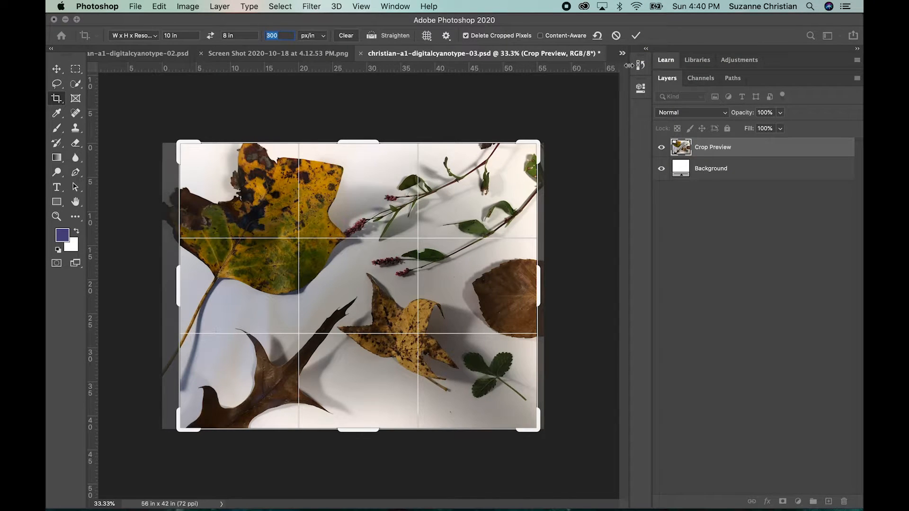
{"action": "left_click", "coordinate": [636, 36]}
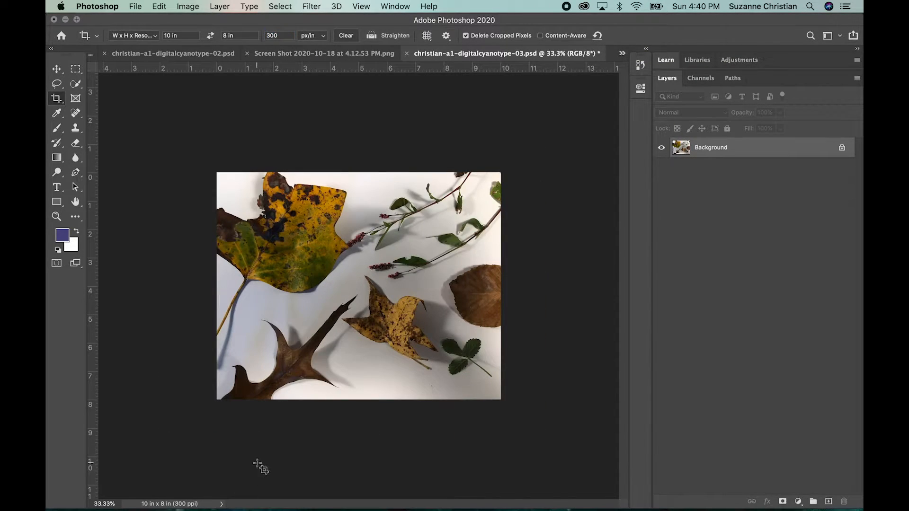
Add a Levels adjustment layer and tighten the red channel's input range around its histogram.
{"action": "key", "text": "super+plus"}
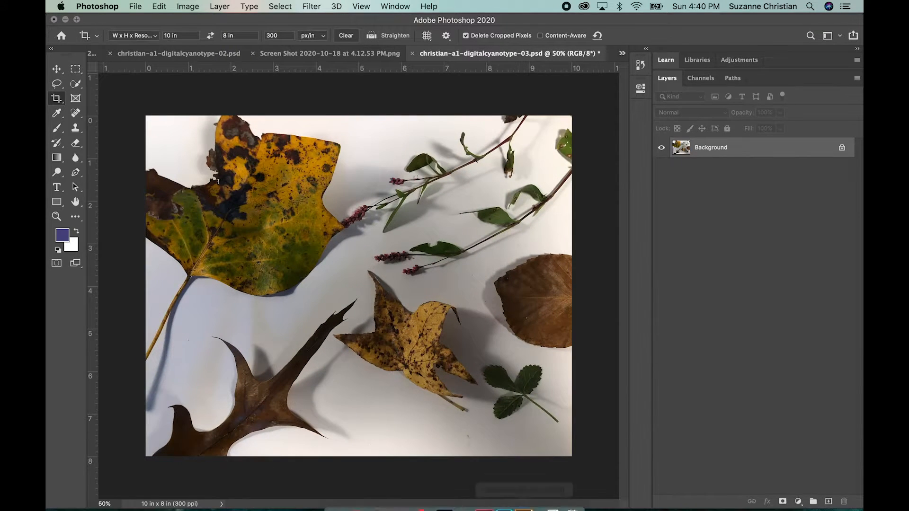
{"action": "left_click", "coordinate": [799, 502]}
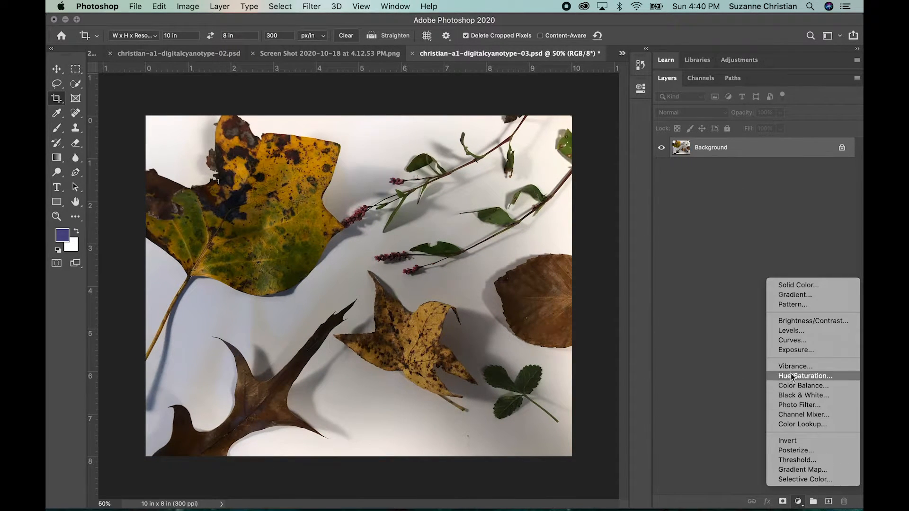
{"action": "left_click", "coordinate": [808, 330]}
{"action": "left_click", "coordinate": [574, 142]}
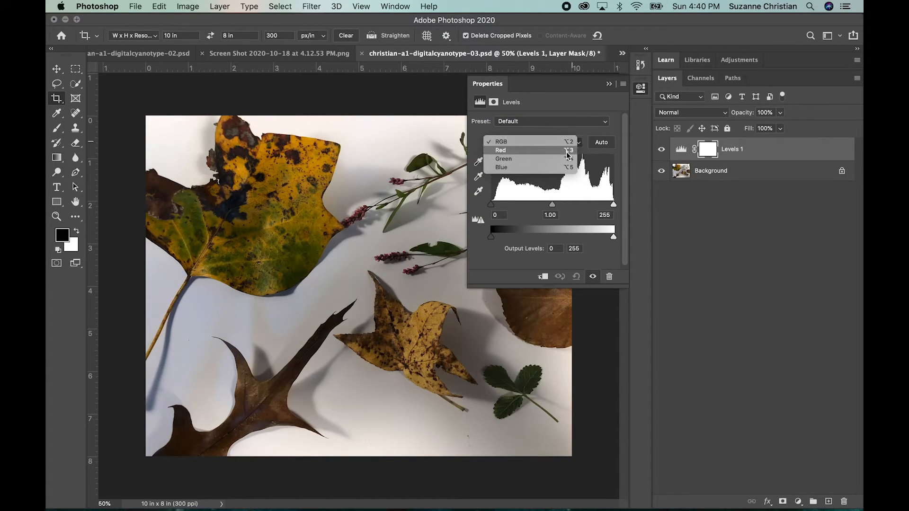
{"action": "left_click", "coordinate": [568, 151]}
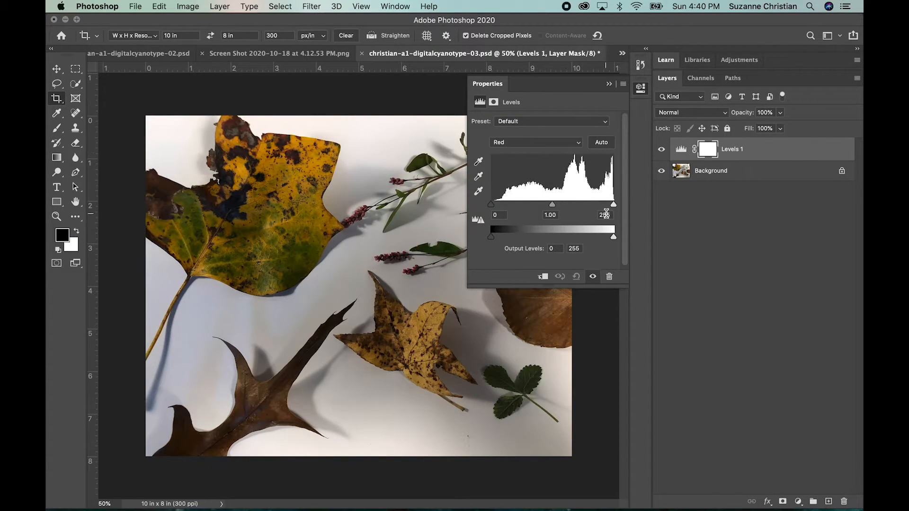
{"action": "left_click_drag", "start_coordinate": [614, 205], "coordinate": [613, 205]}
{"action": "left_click_drag", "start_coordinate": [492, 205], "coordinate": [498, 208]}
Lower the green channel's white input level in Levels and set the blue channel's input levels to 5 and 244.
{"action": "left_click", "coordinate": [533, 142]}
{"action": "left_click", "coordinate": [529, 151]}
{"action": "left_click_drag", "start_coordinate": [613, 205], "coordinate": [610, 207]}
{"action": "left_click", "coordinate": [558, 142]}
{"action": "left_click", "coordinate": [530, 153]}
{"action": "left_click_drag", "start_coordinate": [491, 205], "coordinate": [493, 205]}
{"action": "left_click_drag", "start_coordinate": [614, 207], "coordinate": [609, 208]}
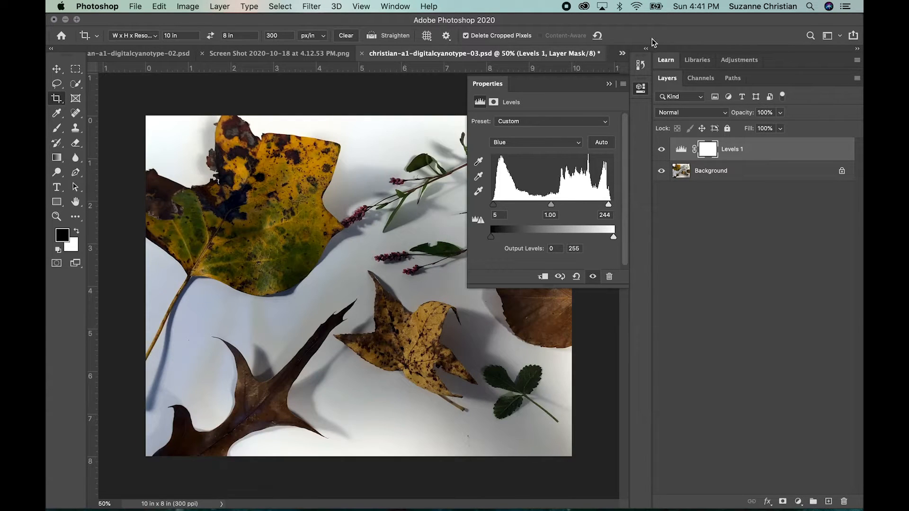
{"action": "left_click", "coordinate": [610, 84]}
Check the fern cyanotype reference image, and add an Invert adjustment layer directly above the leaf photo's Background layer.
{"action": "left_click", "coordinate": [746, 177]}
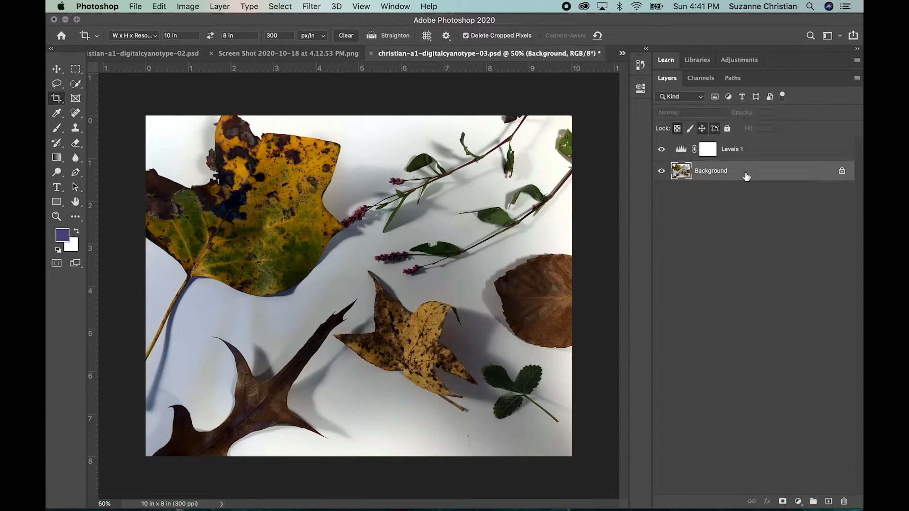
{"action": "left_click", "coordinate": [289, 56]}
{"action": "left_click", "coordinate": [56, 69]}
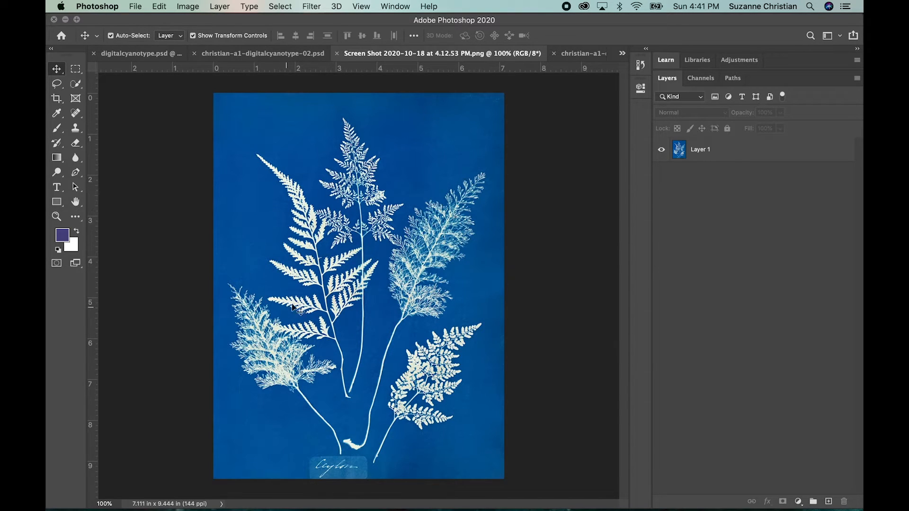
{"action": "left_click", "coordinate": [577, 57]}
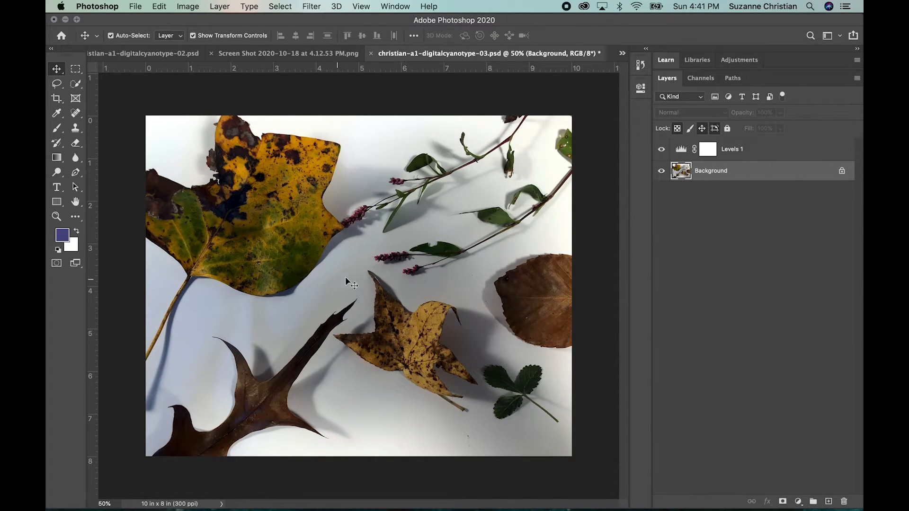
{"action": "left_click", "coordinate": [799, 502]}
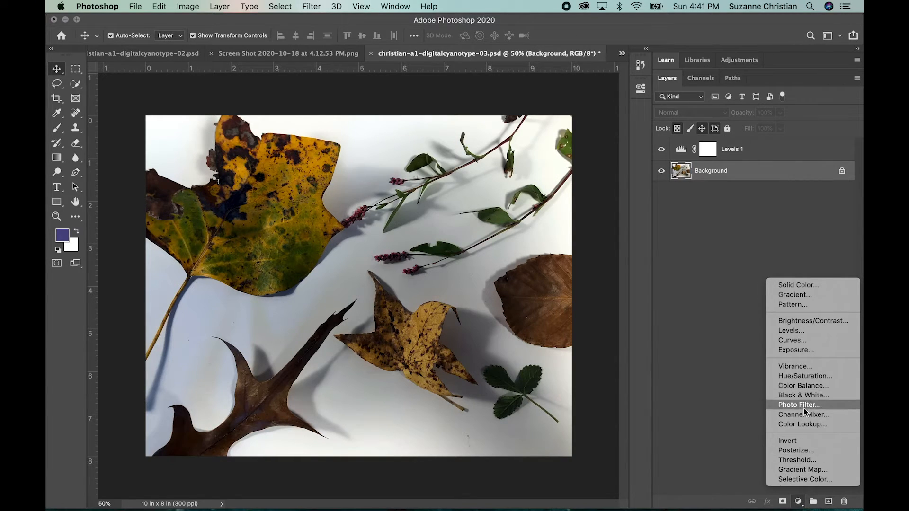
{"action": "left_click", "coordinate": [797, 440]}
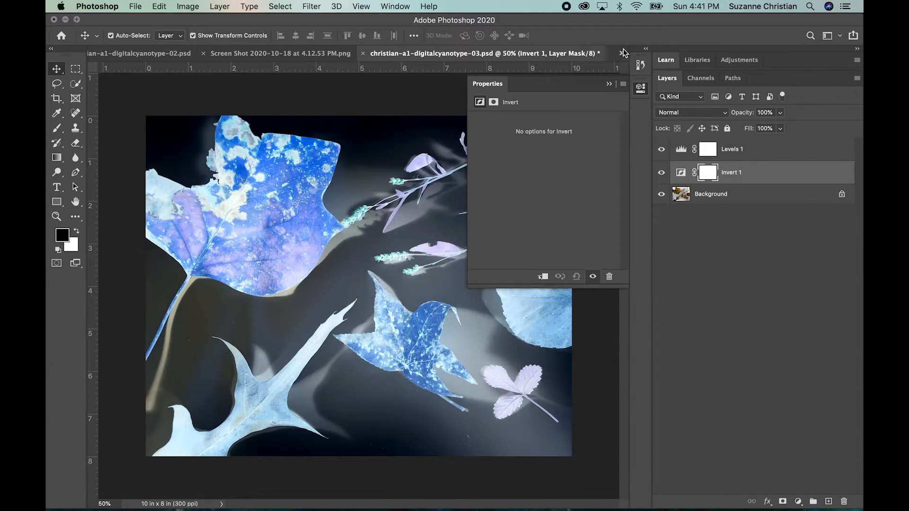
{"action": "left_click", "coordinate": [609, 83]}
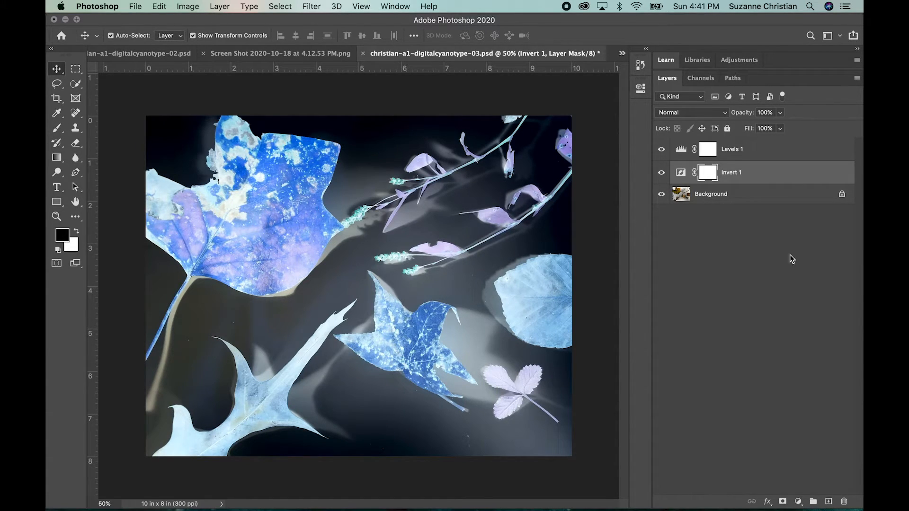
Add a Hue/Saturation adjustment layer above Invert 1 using the Cyanotype preset, with saturation 49 and lightness +13.
{"action": "left_click", "coordinate": [799, 502]}
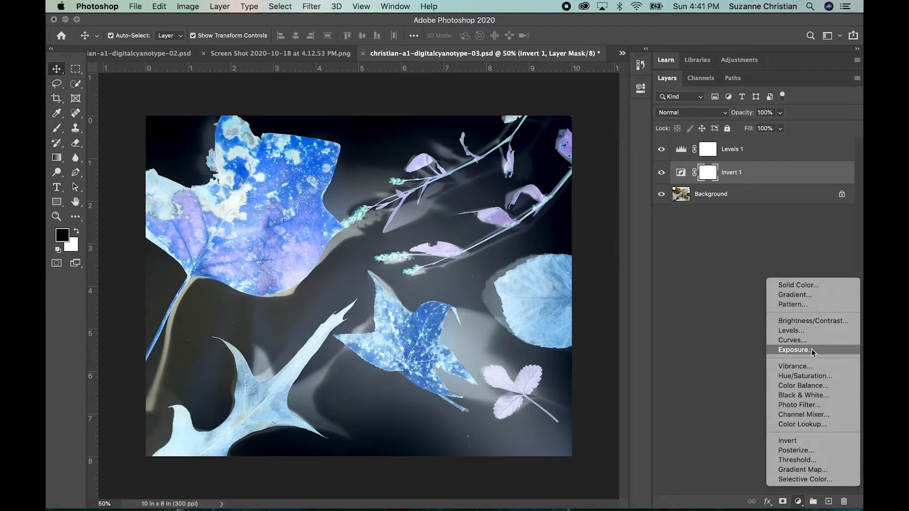
{"action": "left_click", "coordinate": [807, 376]}
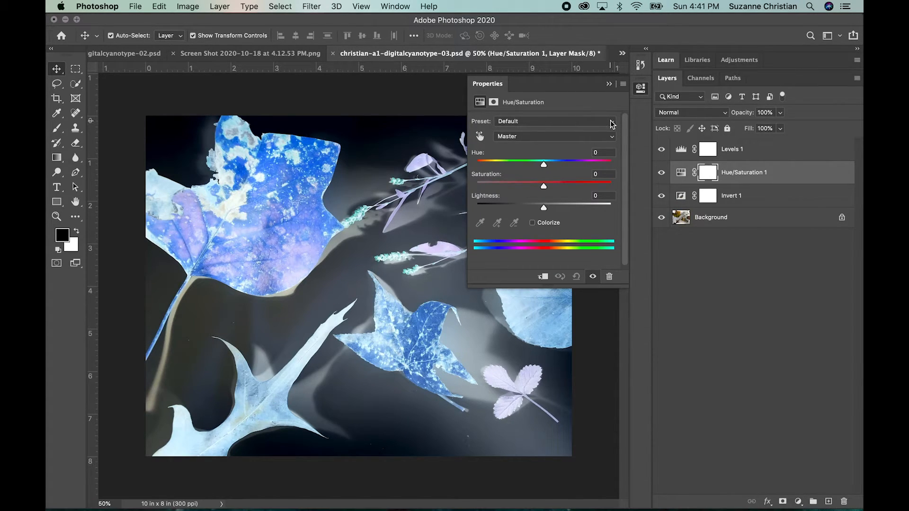
{"action": "left_click", "coordinate": [541, 123]}
{"action": "left_click", "coordinate": [541, 136]}
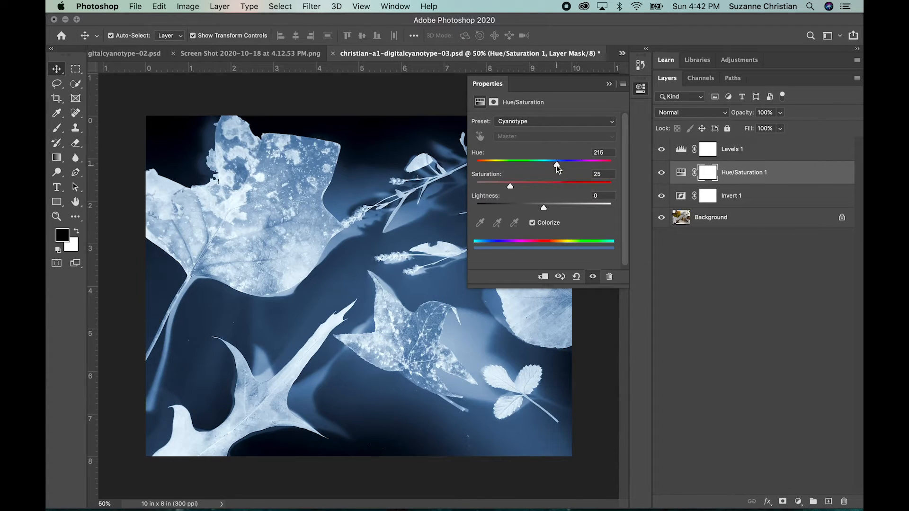
{"action": "left_click_drag", "start_coordinate": [510, 186], "coordinate": [544, 190]}
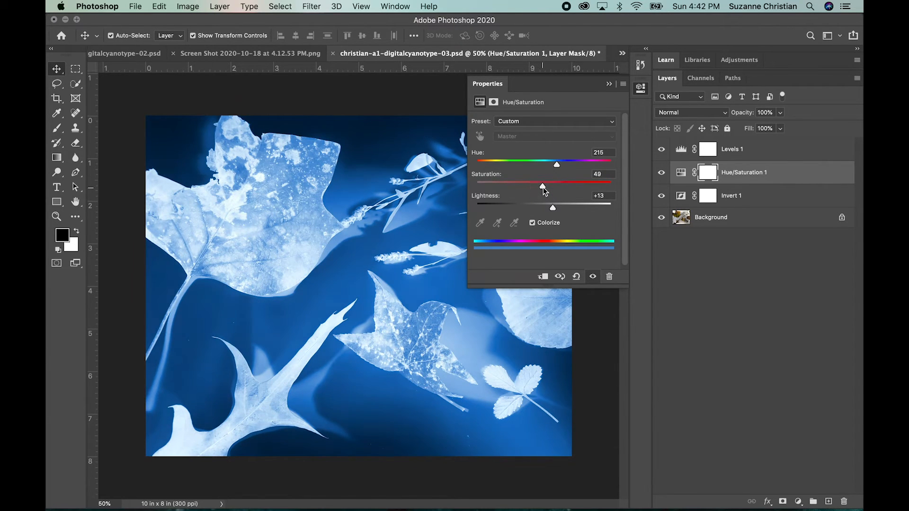
Toggle the Hue/Saturation layer's Colorize option off and back on to compare the tint.
{"action": "left_click", "coordinate": [585, 122]}
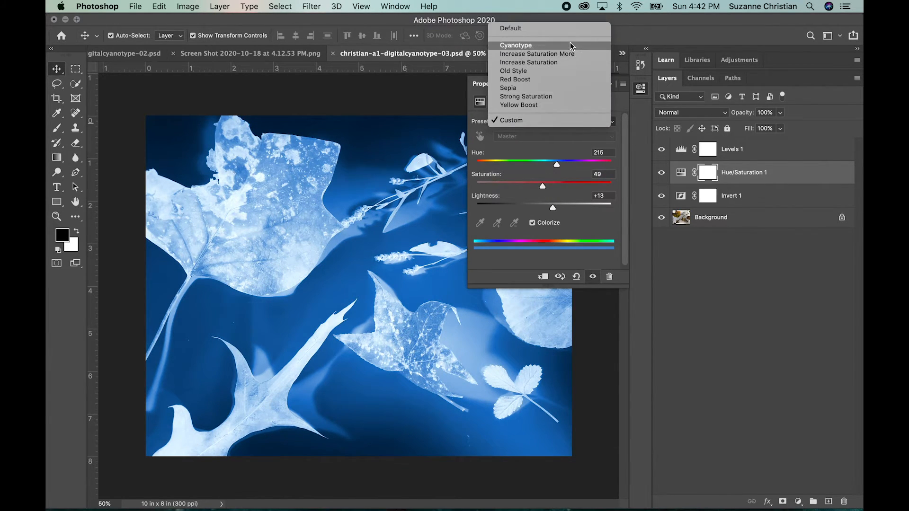
{"action": "left_click", "coordinate": [583, 249]}
{"action": "left_click", "coordinate": [533, 222]}
{"action": "left_click", "coordinate": [533, 222]}
{"action": "left_click", "coordinate": [533, 222]}
{"action": "left_click", "coordinate": [534, 223]}
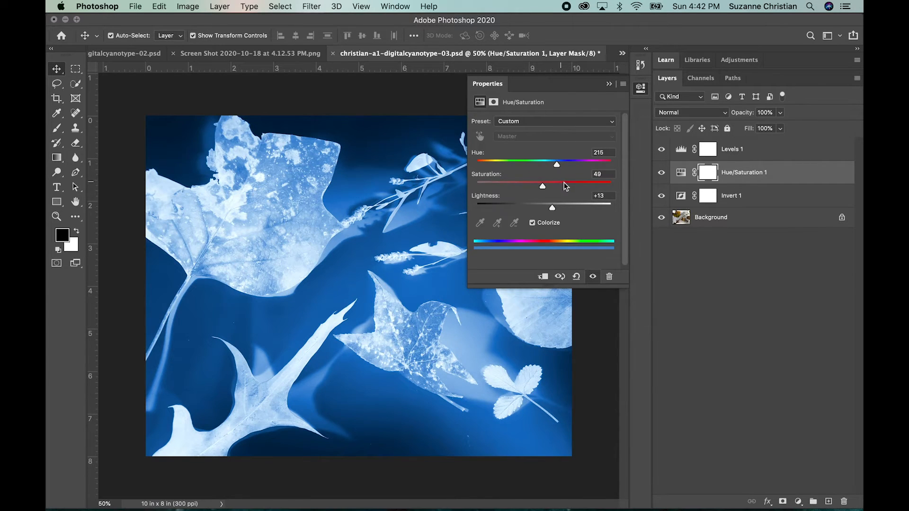
Fine-tune the Hue/Saturation layer's colour to a slightly more cyan blue.
{"action": "left_click_drag", "start_coordinate": [558, 163], "coordinate": [544, 187]}
{"action": "left_click", "coordinate": [609, 85]}
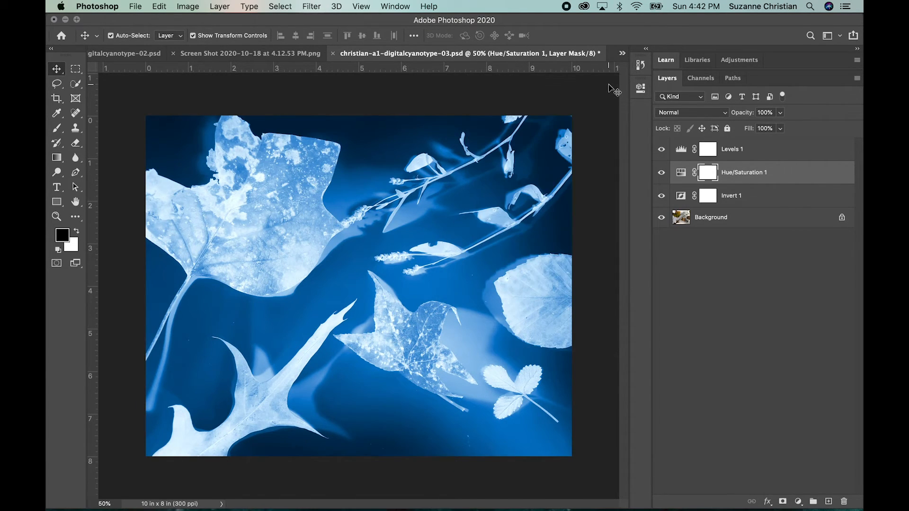
Reopen the Levels 1 adjustment and set its RGB output levels to 22 and 249.
{"action": "double_click", "coordinate": [681, 151]}
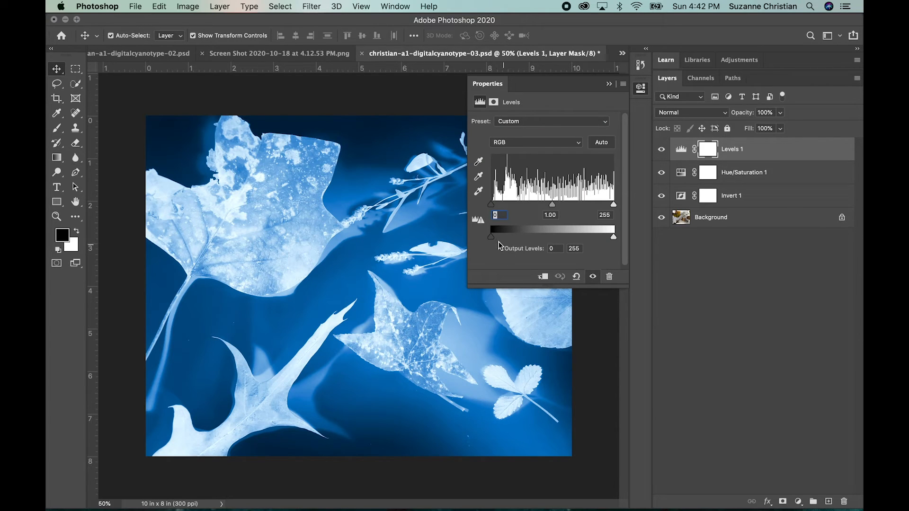
{"action": "mouse_move", "coordinate": [490, 237]}
{"action": "left_mouse_down"}
{"action": "mouse_move", "coordinate": [508, 237]}
{"action": "mouse_move", "coordinate": [490, 237]}
{"action": "left_mouse_up"}
{"action": "mouse_move", "coordinate": [620, 239]}
{"action": "left_mouse_down"}
{"action": "mouse_move", "coordinate": [589, 238]}
{"action": "mouse_move", "coordinate": [625, 236]}
{"action": "left_mouse_up"}
{"action": "left_click_drag", "start_coordinate": [491, 237], "coordinate": [503, 241]}
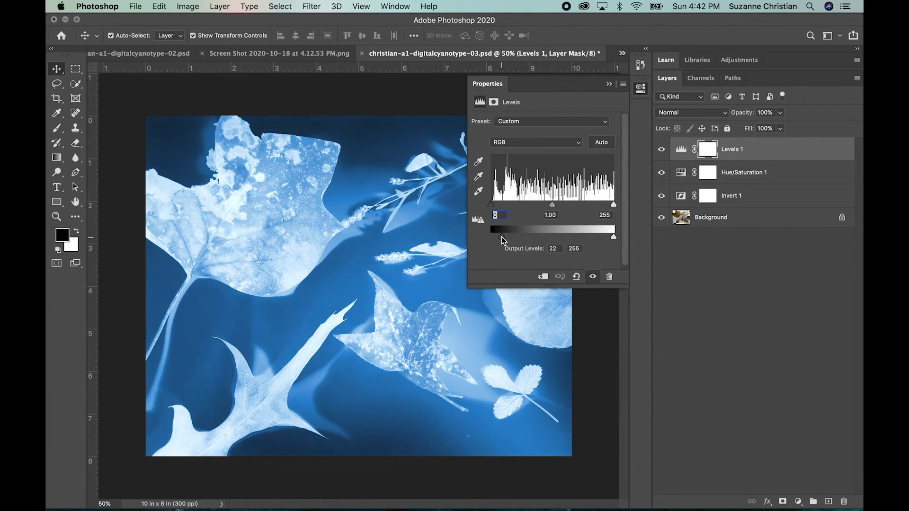
{"action": "left_click_drag", "start_coordinate": [610, 238], "coordinate": [608, 238]}
Set the Levels 1 RGB midtone input to 0.51, the black point to about 25 and the white point to 247.
{"action": "left_click", "coordinate": [479, 221]}
{"action": "mouse_move", "coordinate": [553, 208]}
{"action": "left_mouse_down"}
{"action": "mouse_move", "coordinate": [532, 206]}
{"action": "mouse_move", "coordinate": [542, 215]}
{"action": "left_mouse_up"}
{"action": "left_click_drag", "start_coordinate": [559, 215], "coordinate": [580, 215]}
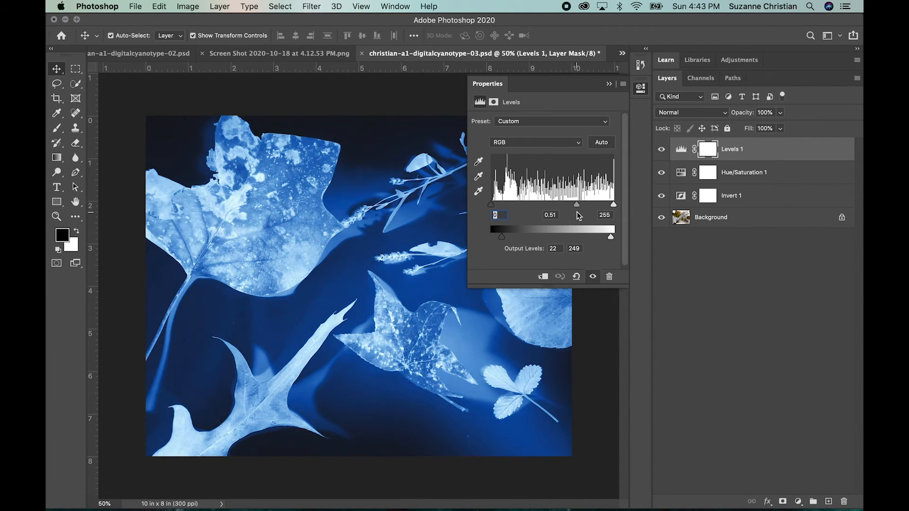
{"action": "mouse_move", "coordinate": [491, 204]}
{"action": "left_mouse_down"}
{"action": "mouse_move", "coordinate": [513, 208]}
{"action": "mouse_move", "coordinate": [503, 205]}
{"action": "left_mouse_up"}
{"action": "mouse_move", "coordinate": [614, 205]}
{"action": "left_mouse_down"}
{"action": "mouse_move", "coordinate": [571, 209]}
{"action": "mouse_move", "coordinate": [612, 217]}
{"action": "left_mouse_up"}
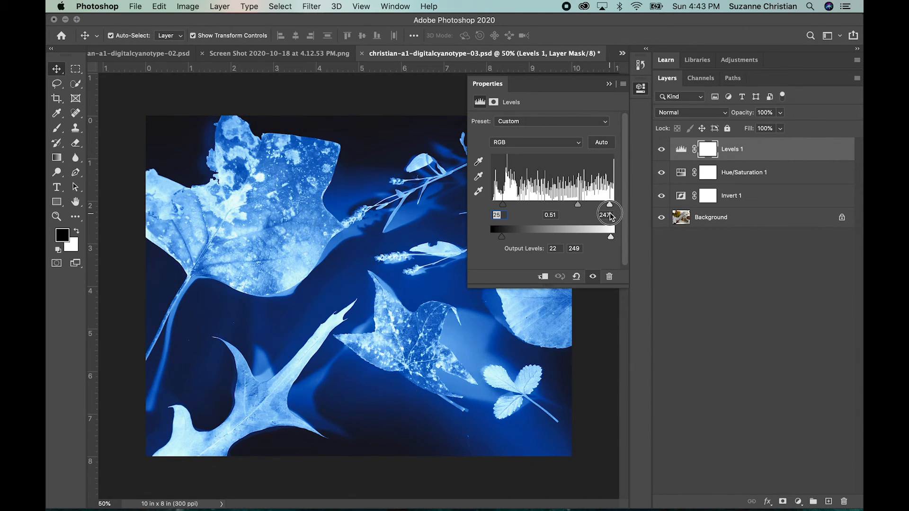
{"action": "left_click", "coordinate": [609, 85]}
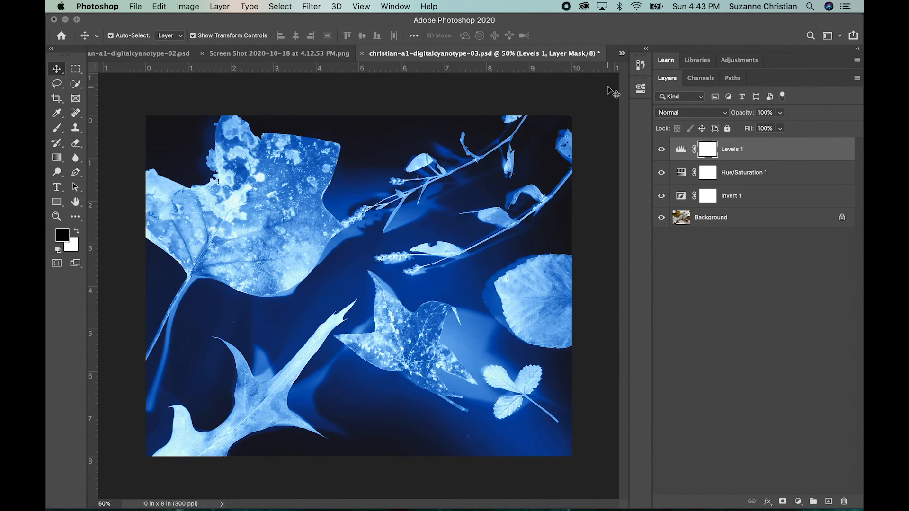